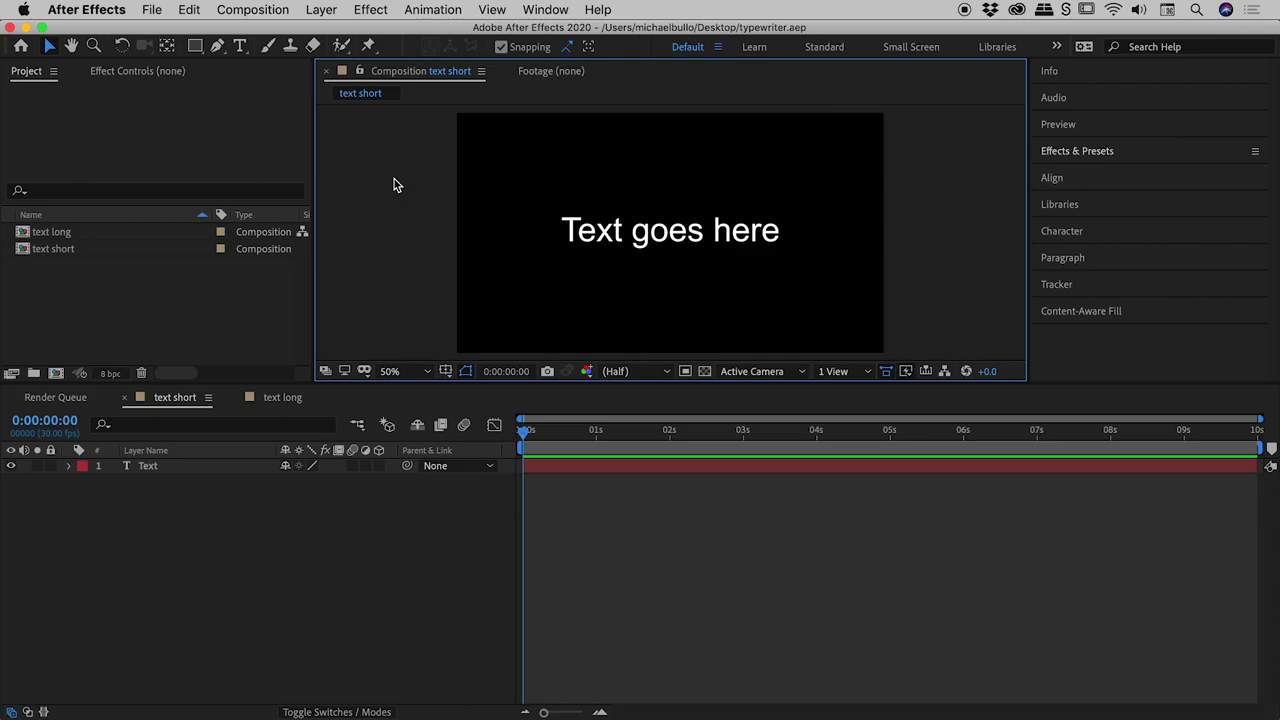
- Find Typewriter by searching 'type', apply it to the Text layer, and preview 'Text goes here' typing on
click(667, 234)
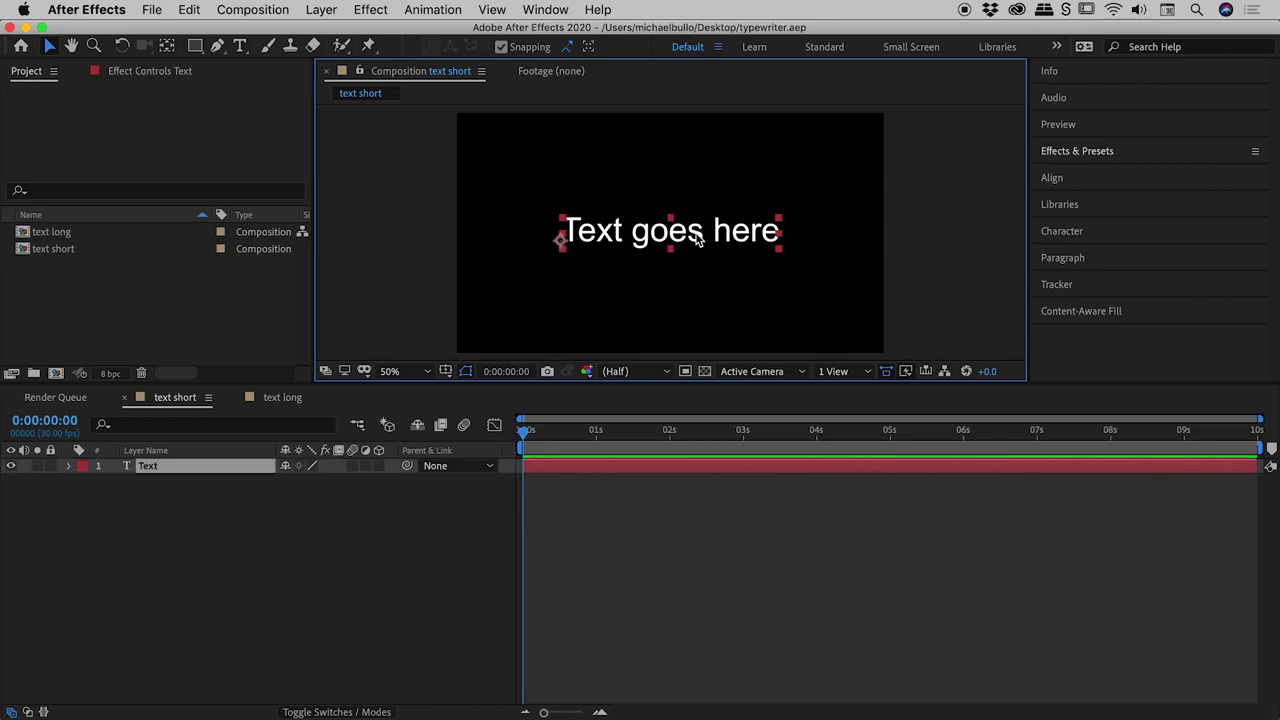
click(1090, 154)
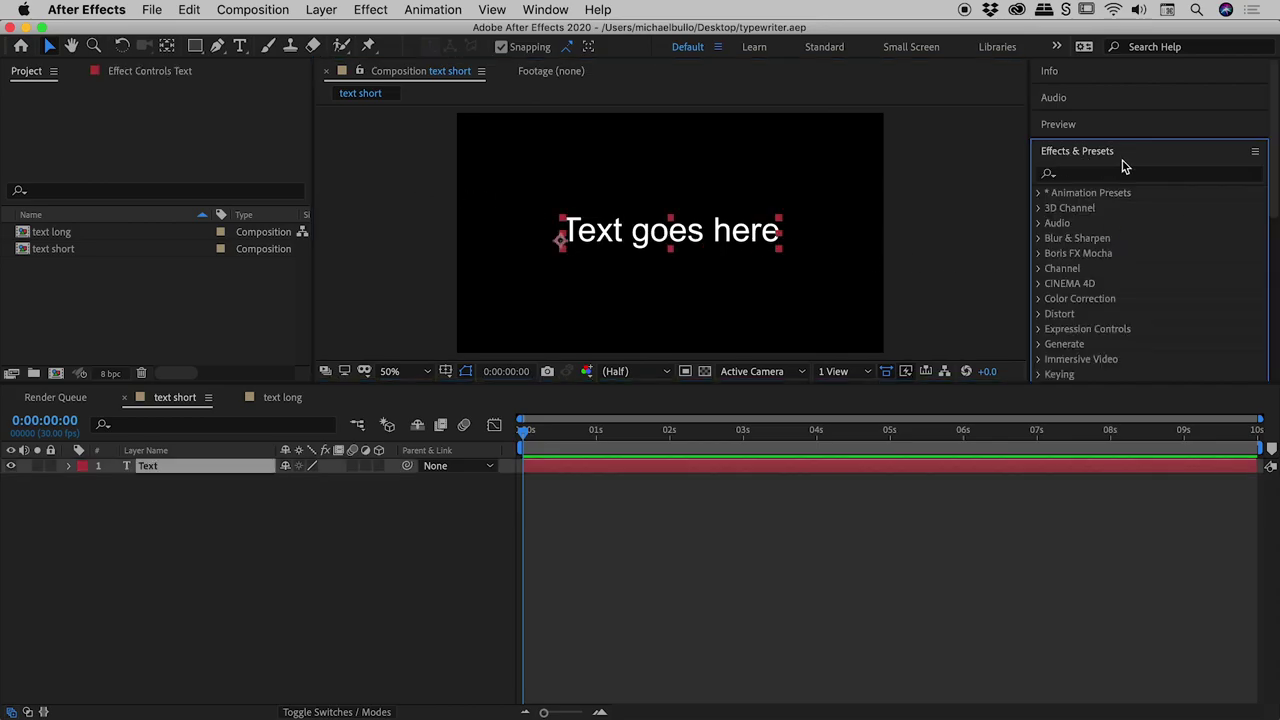
click(1101, 178)
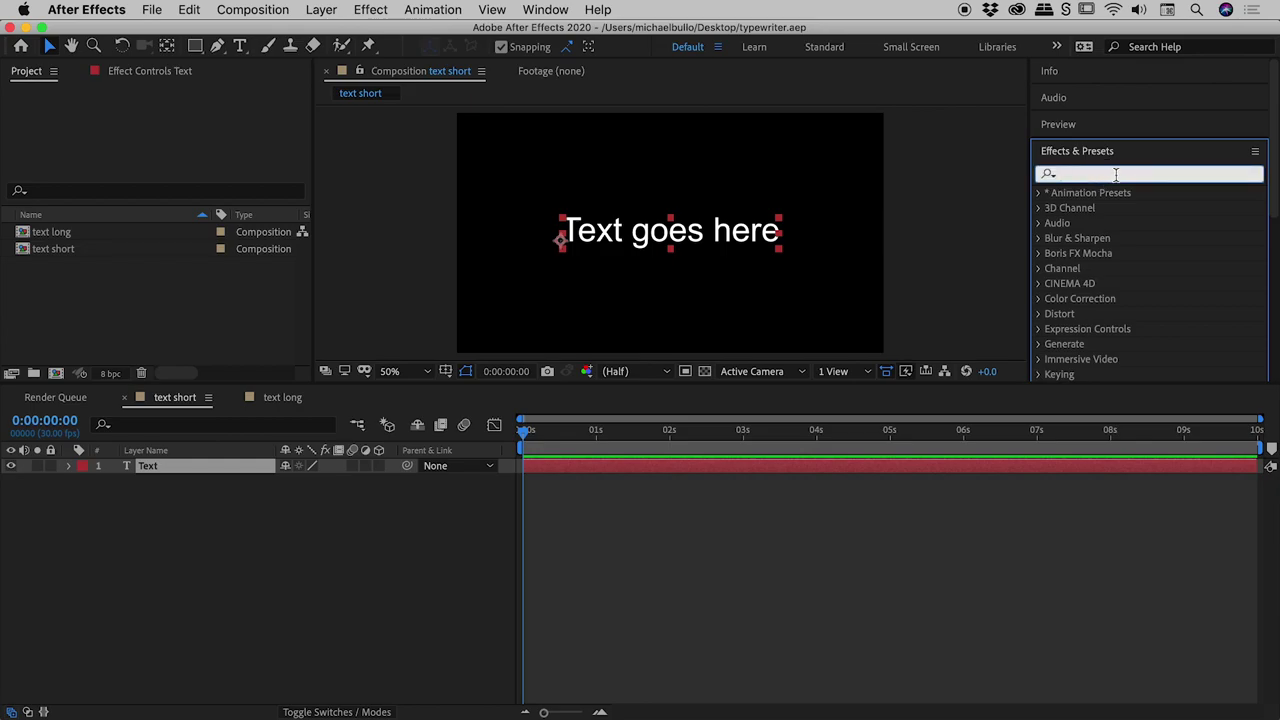
text(type)
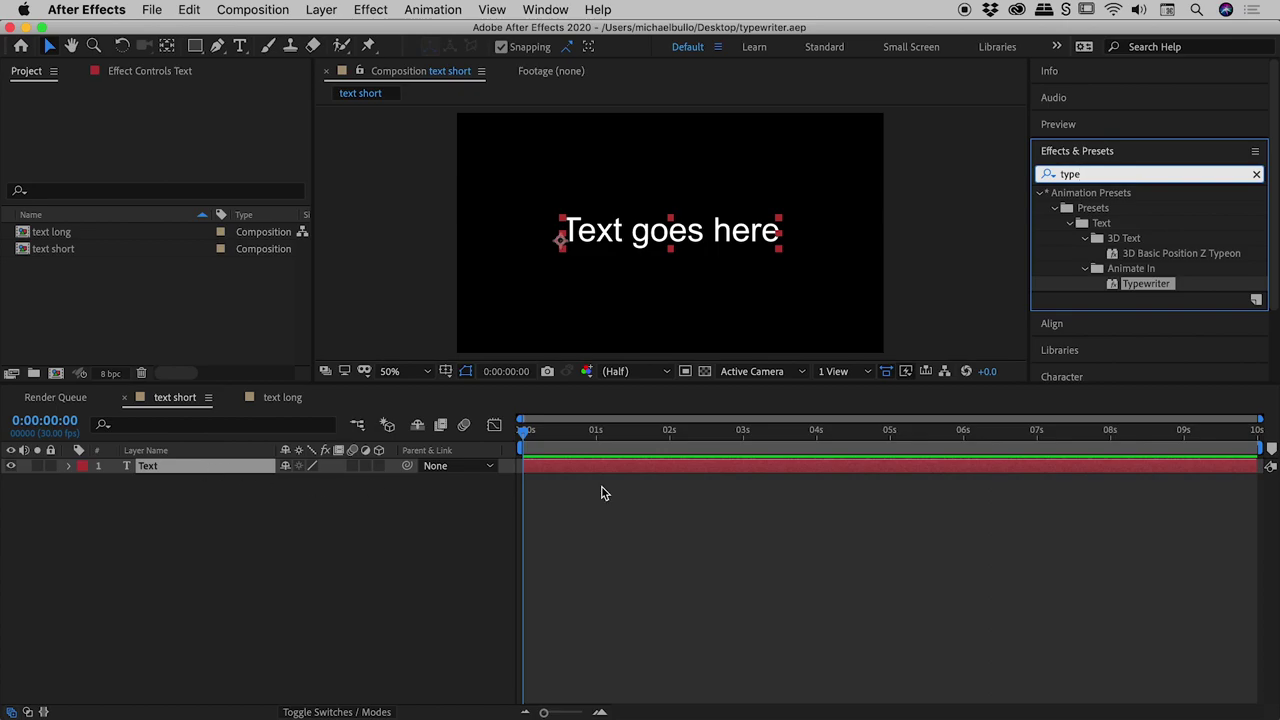
drag(1111, 284, 623, 234)
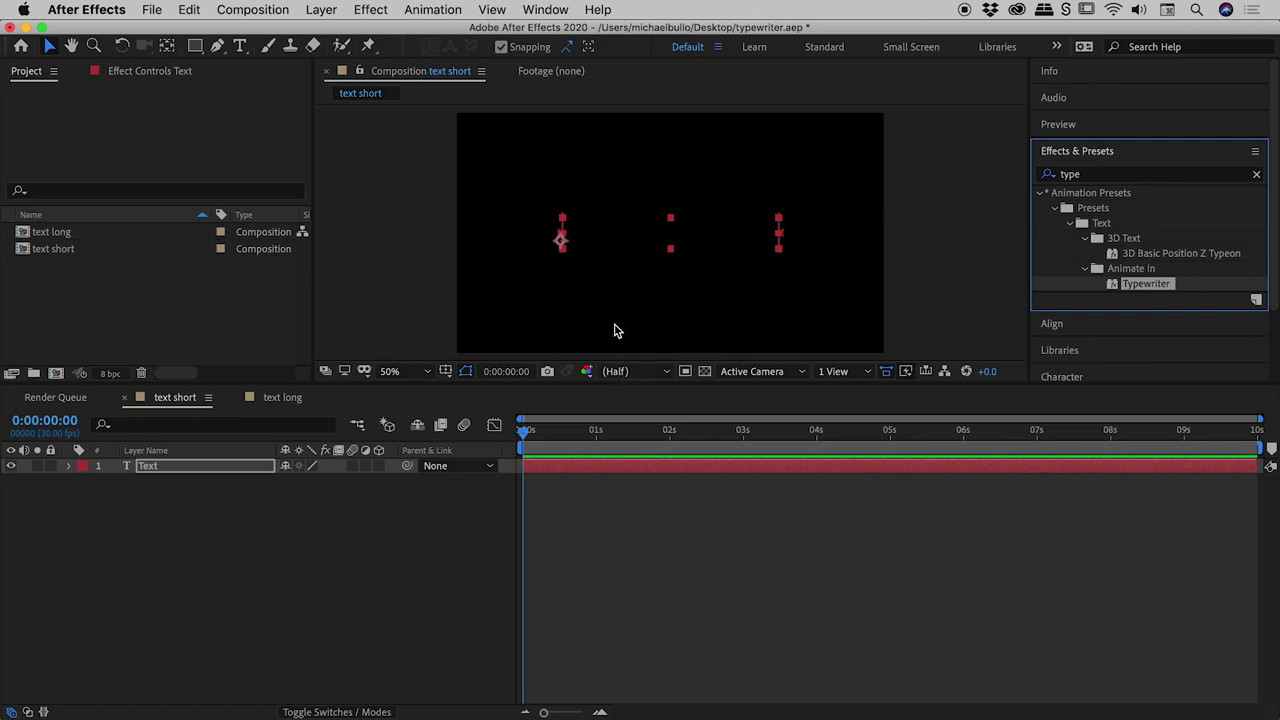
key(space)
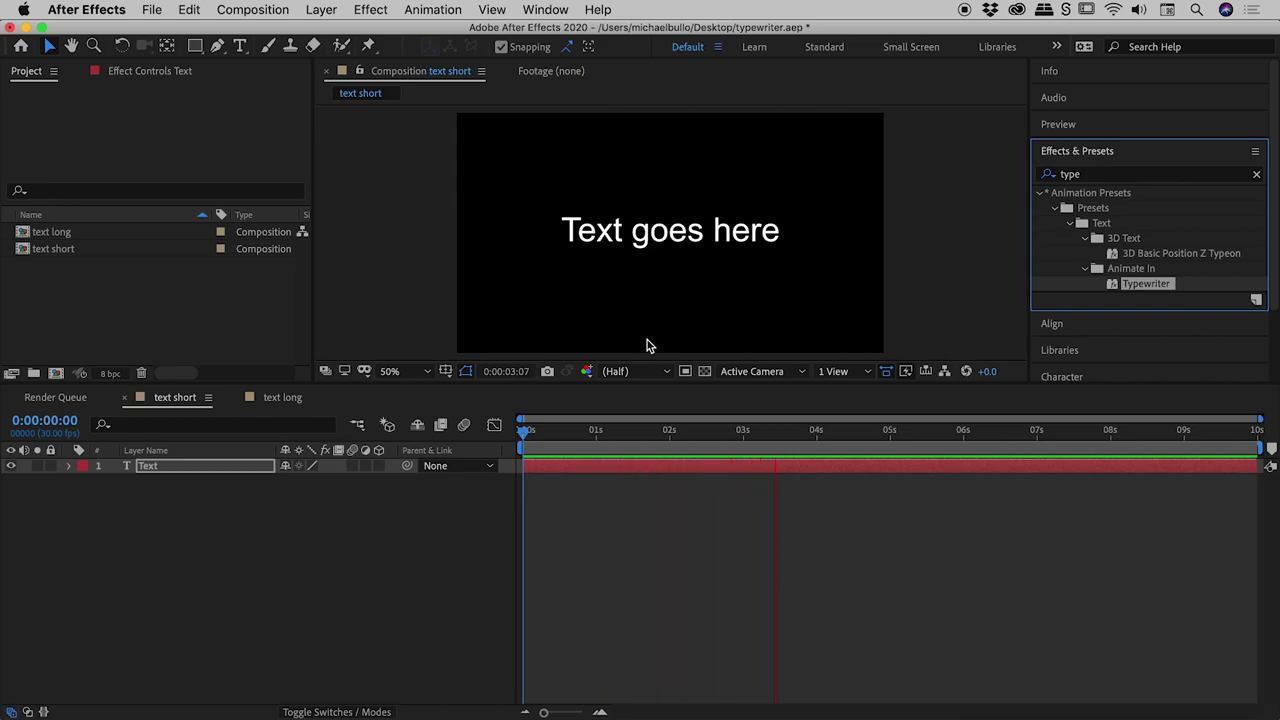
- Stop playback around 0:00:01:05 with 'Text go' showing and display the Text layer's Effect Controls
key(space)
drag(743, 430, 610, 437)
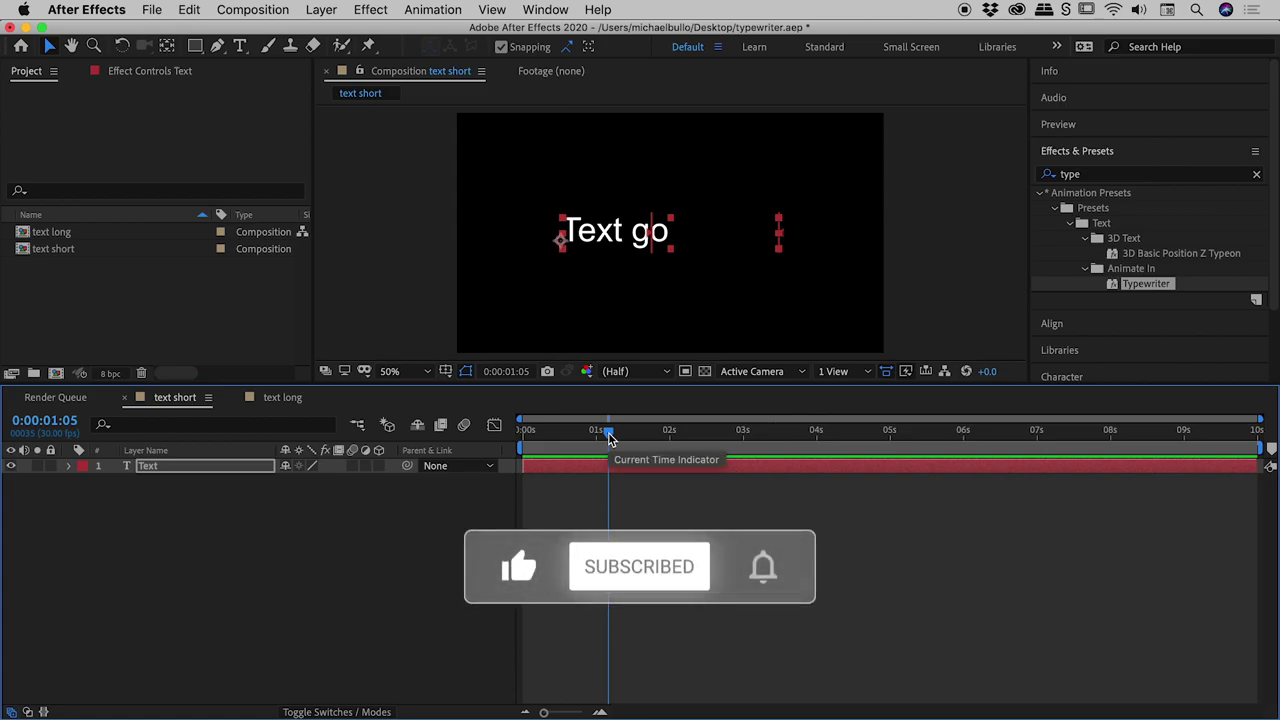
click(206, 466)
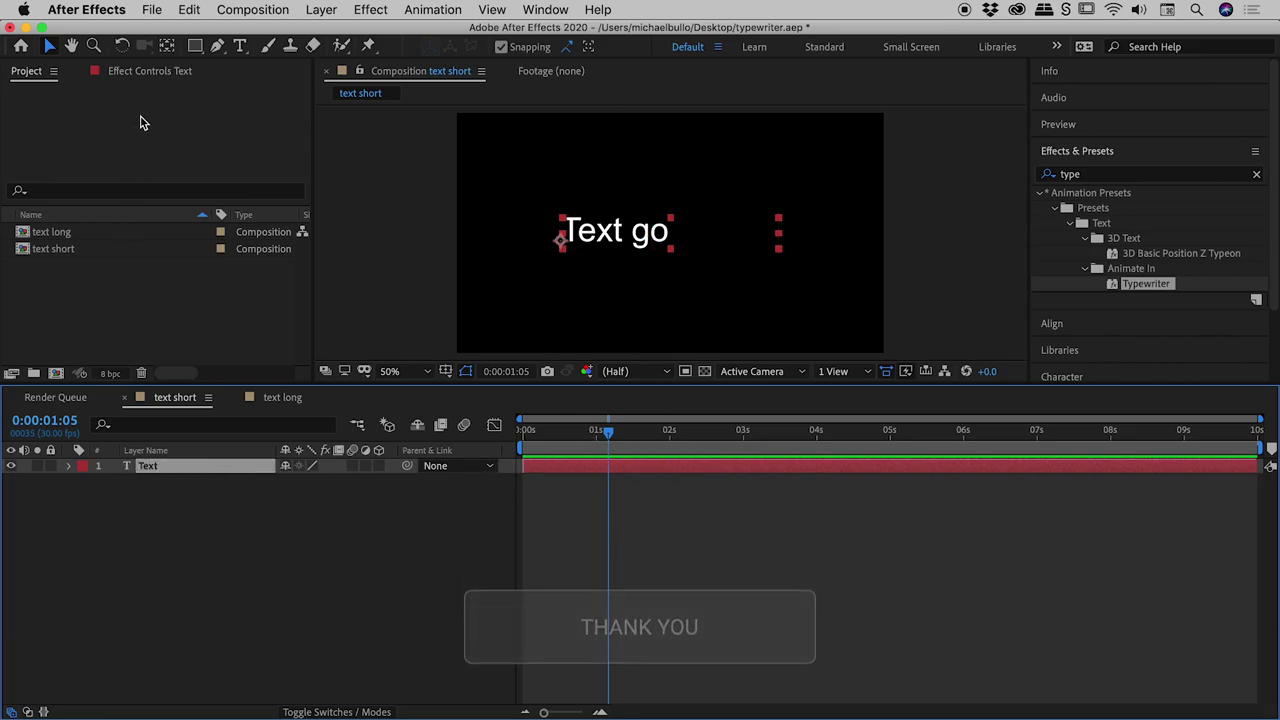
click(155, 72)
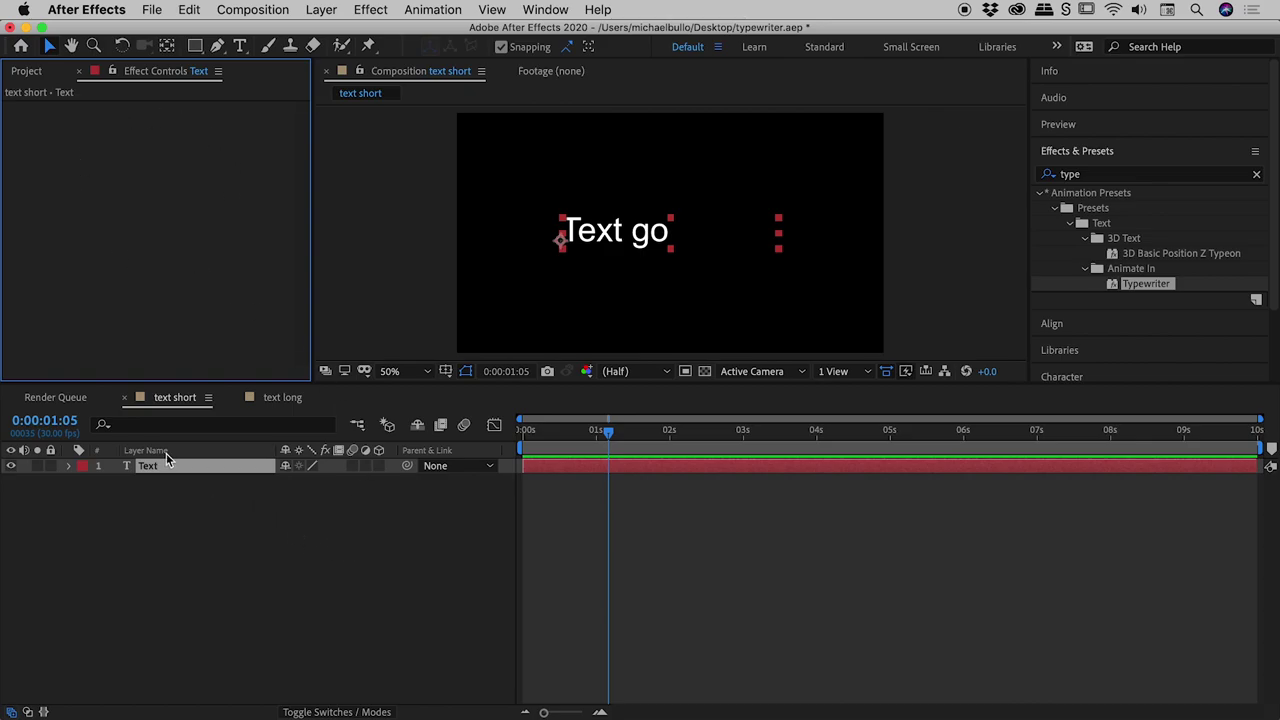
- Twirl open the Text layer's Animator 1 > Range Selector 1 to reveal Start, End and Offset
click(190, 475)
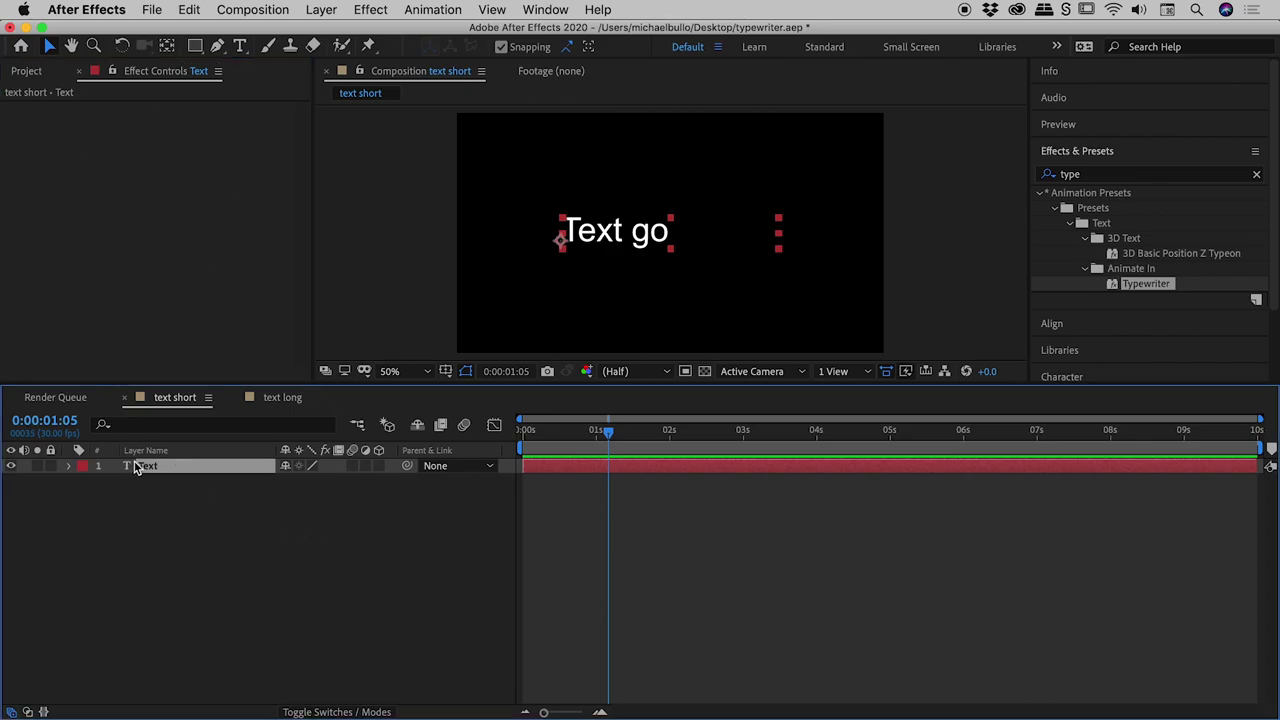
click(70, 468)
click(85, 482)
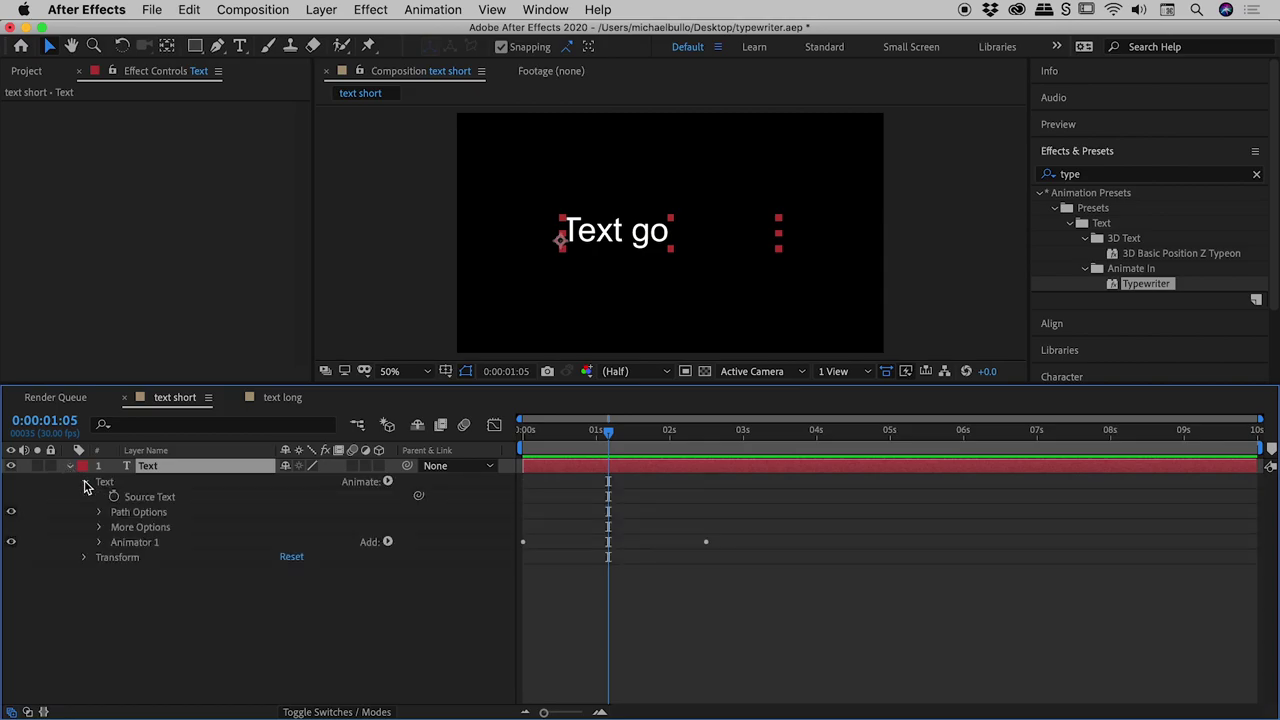
click(99, 542)
click(115, 557)
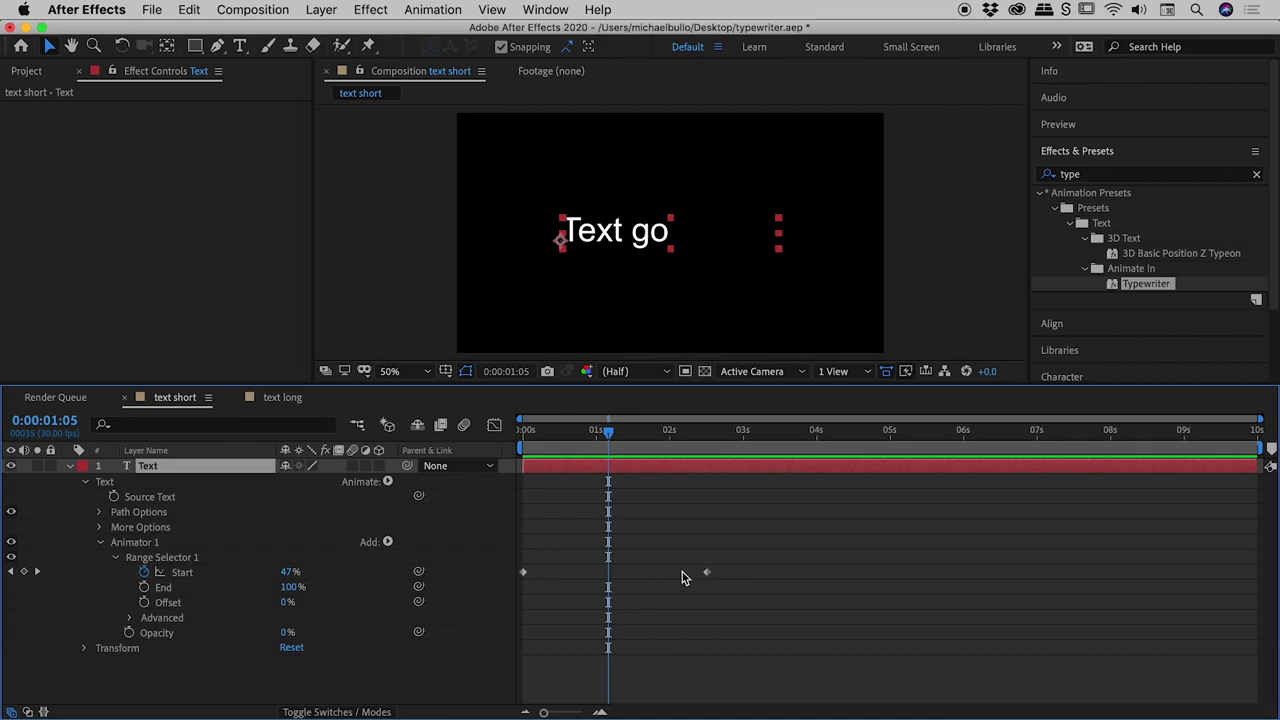
- Retime the Start keyframes so the text types on between about 1.8 and 2.2 seconds, then preview
drag(610, 434, 522, 434)
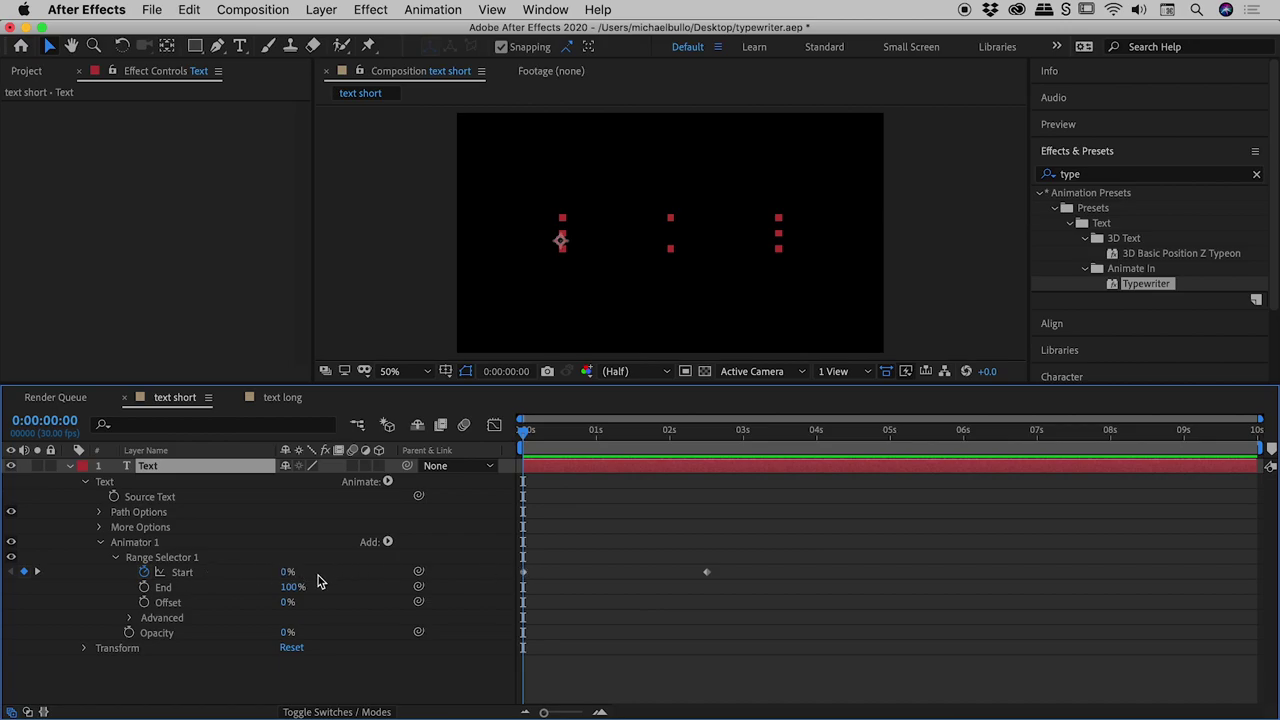
drag(549, 436, 710, 440)
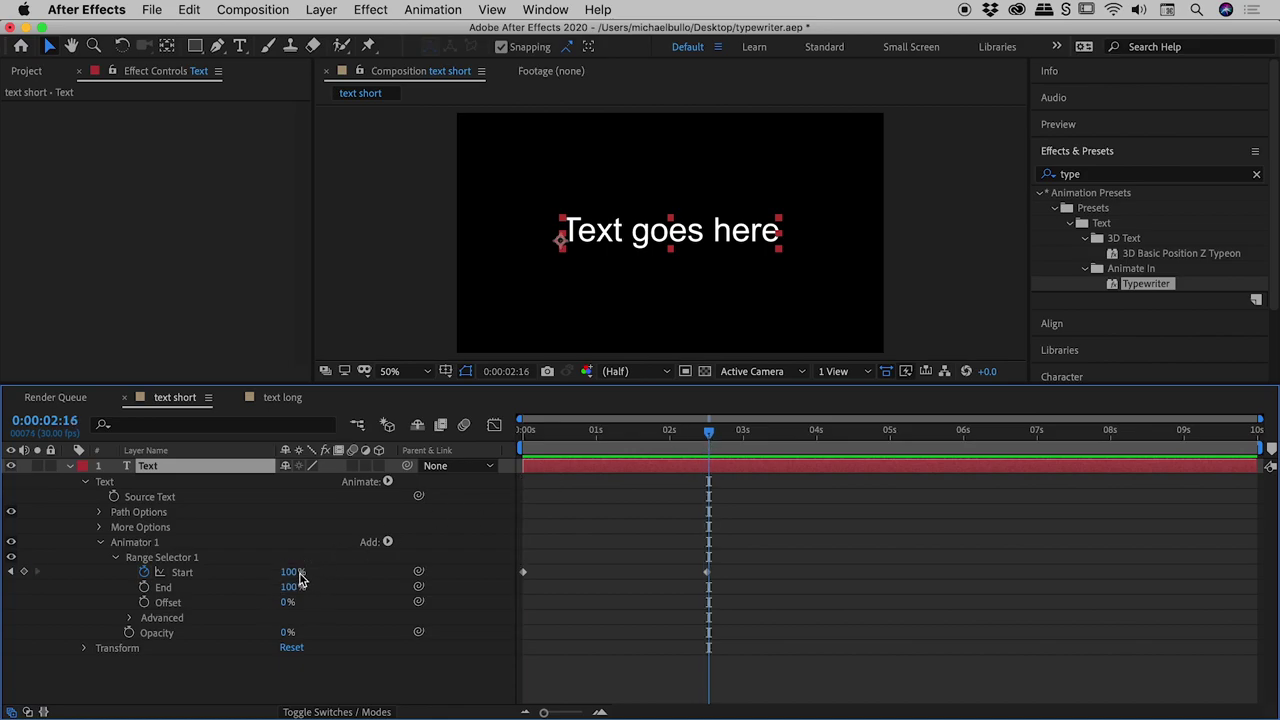
drag(716, 438, 643, 452)
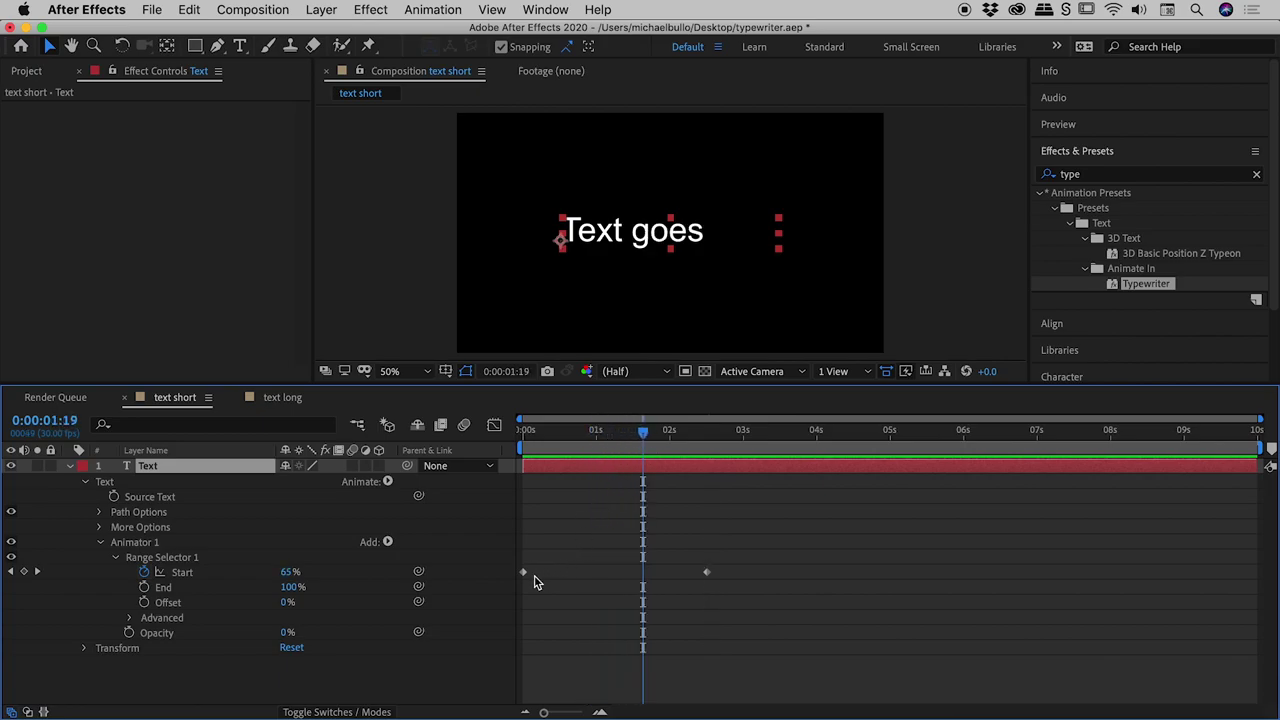
drag(524, 572, 686, 575)
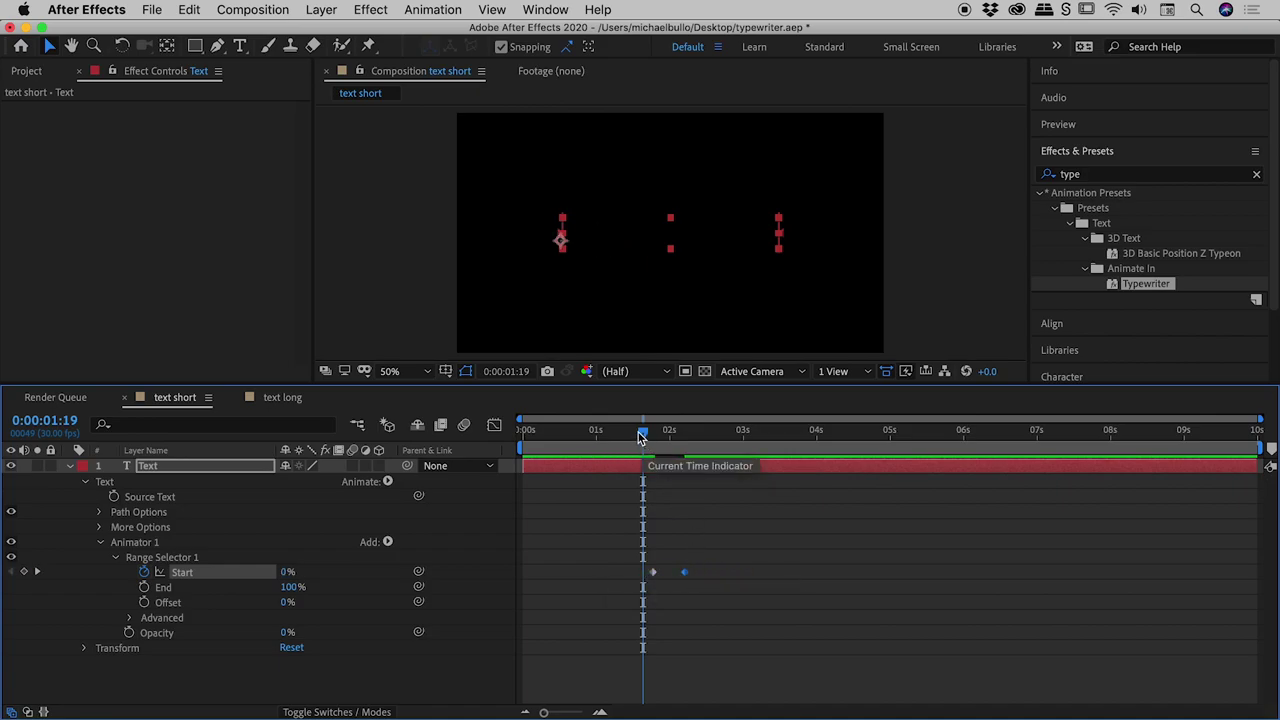
mouse_move(643, 434)
mouse_down()
mouse_move(666, 440)
mouse_move(642, 440)
mouse_up()
key(space)
key(space)
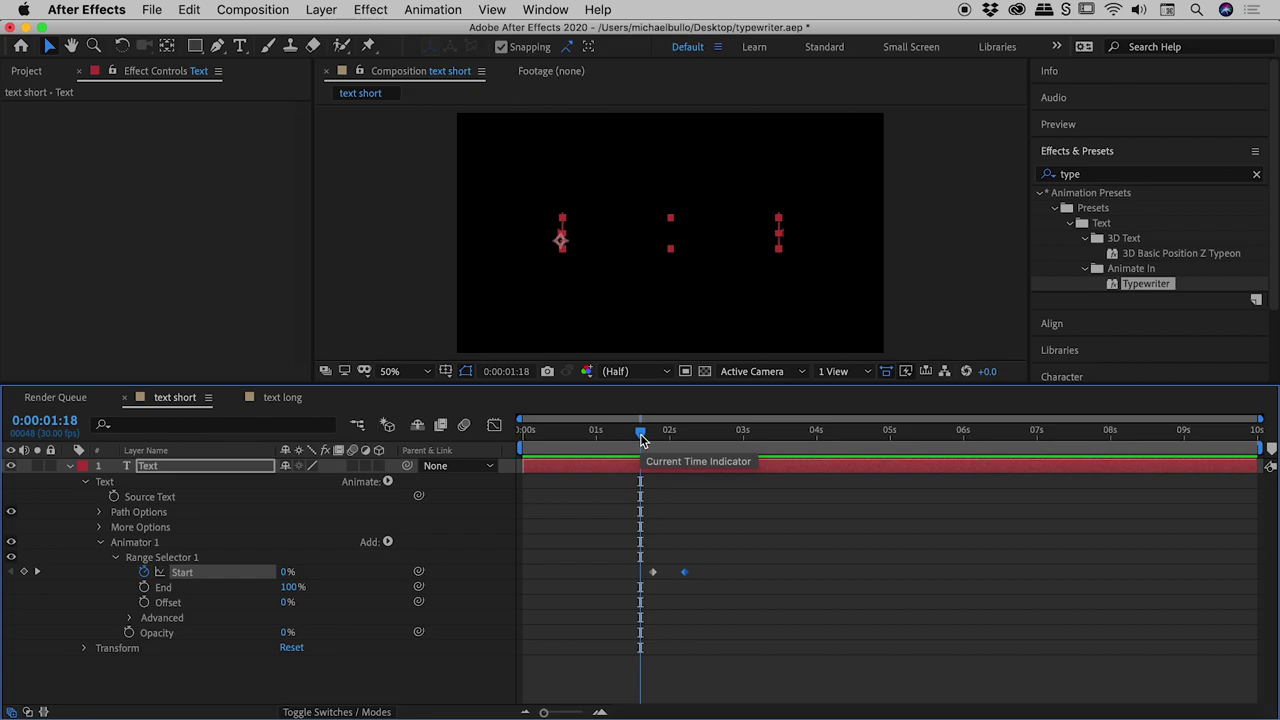
- Collapse the text layer's properties and use U to show only its keyframed Start property
click(197, 685)
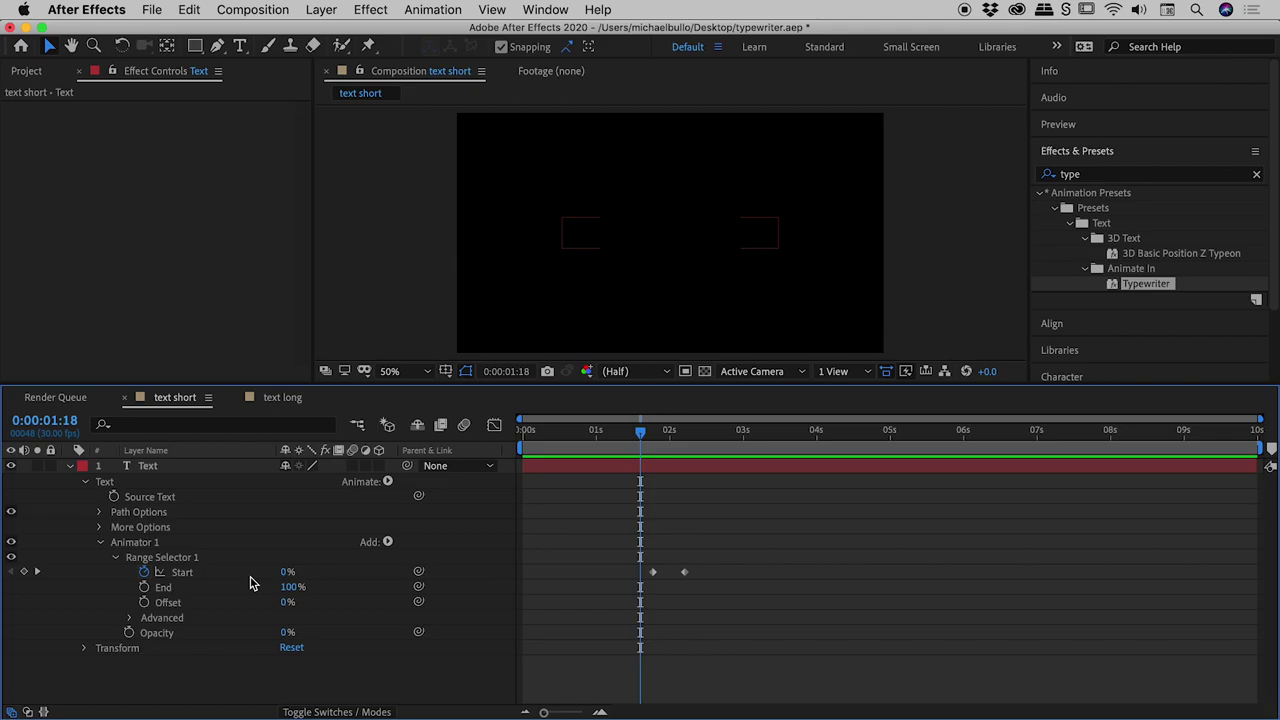
click(70, 467)
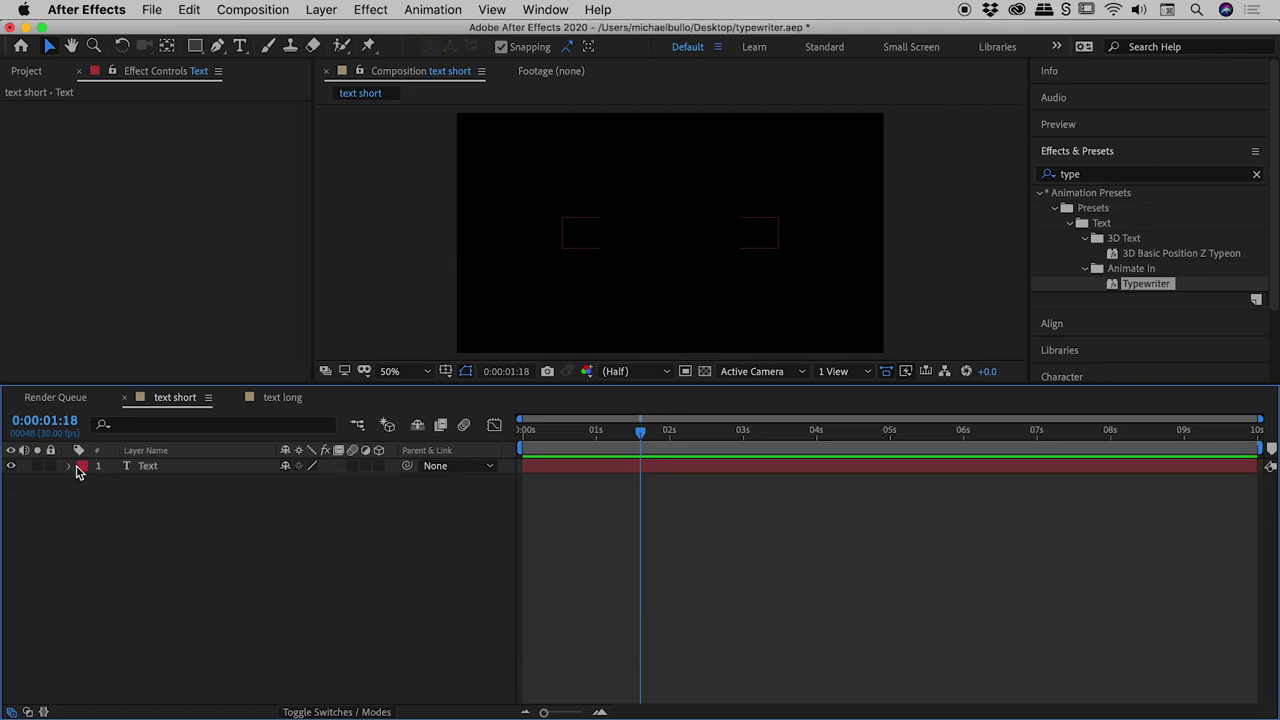
click(162, 468)
click(446, 9)
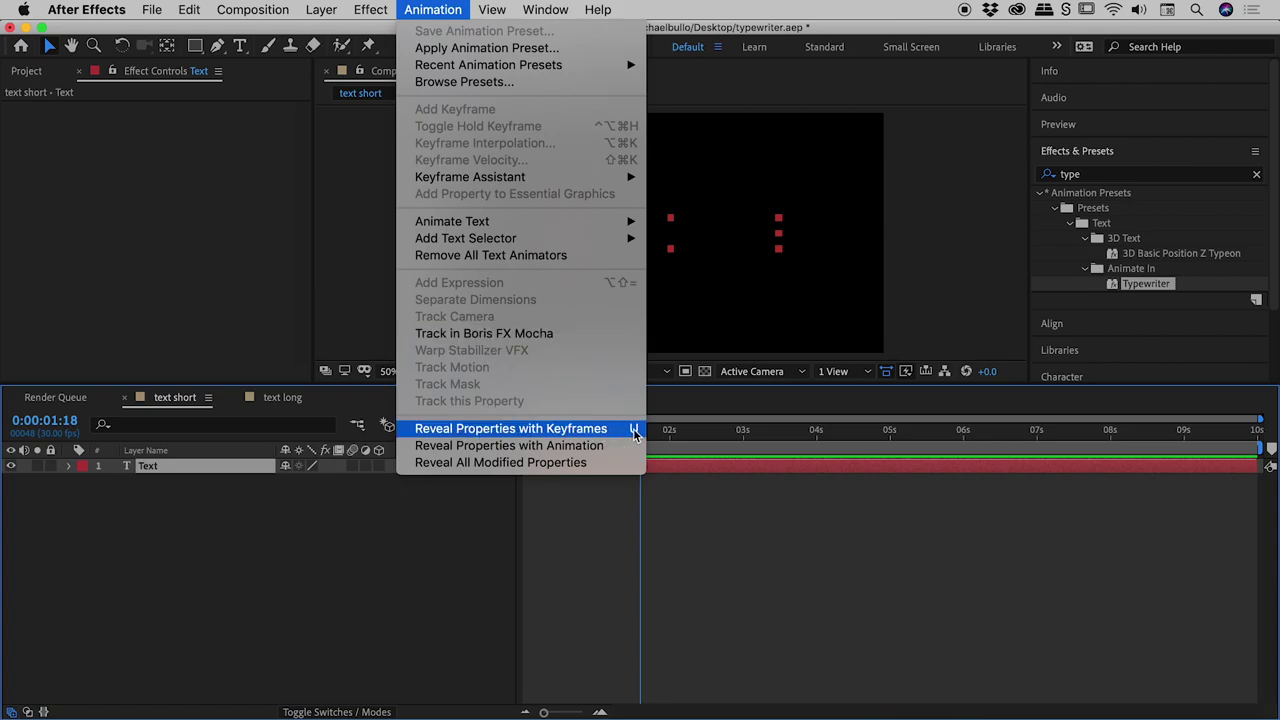
click(220, 543)
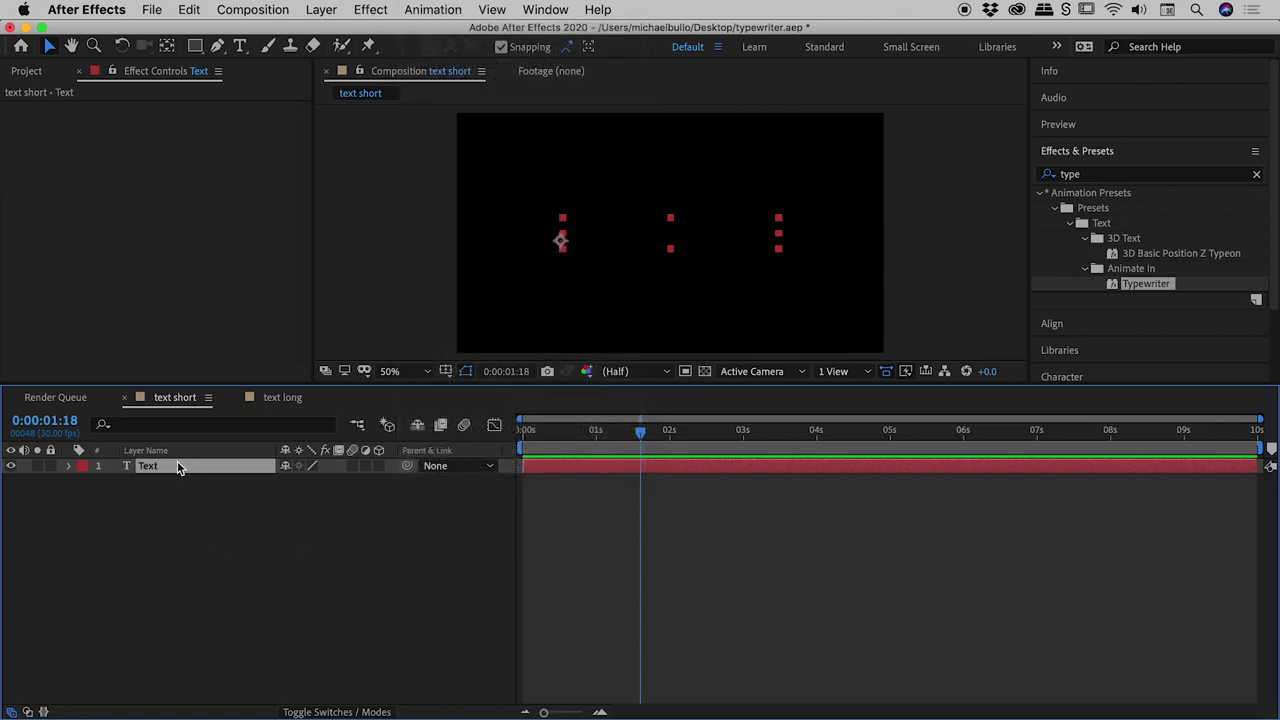
click(180, 529)
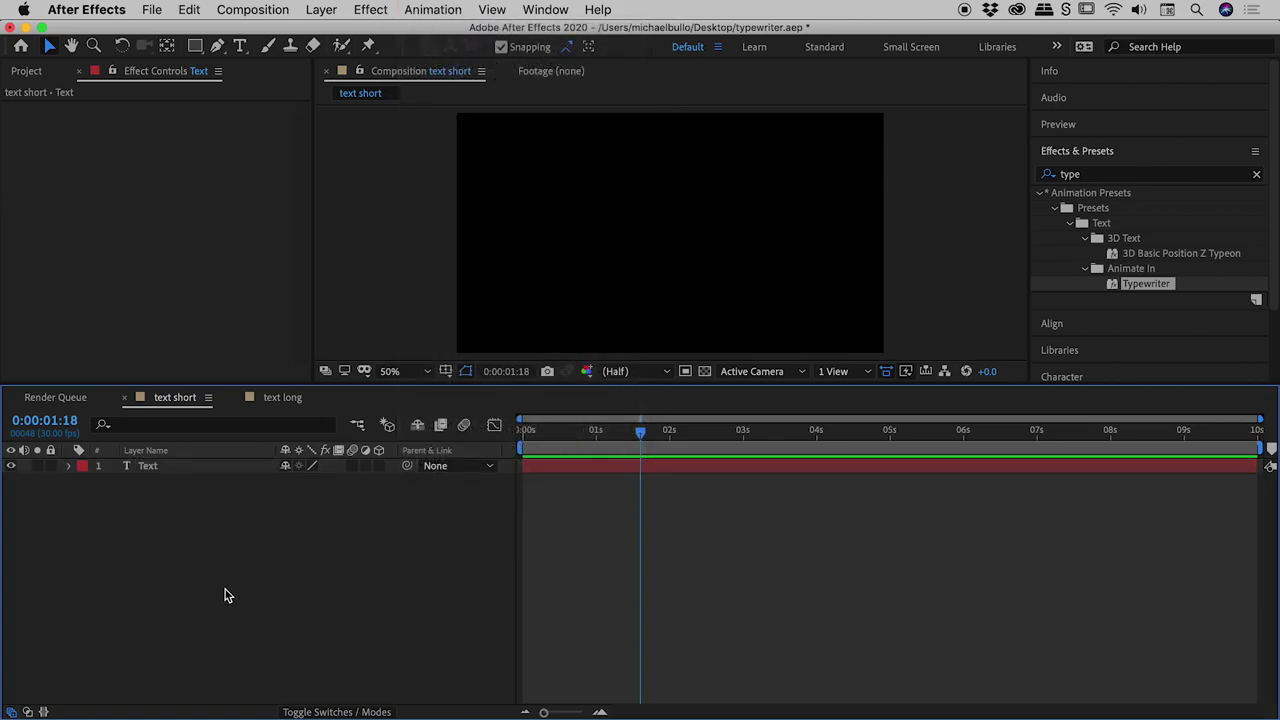
key(u)
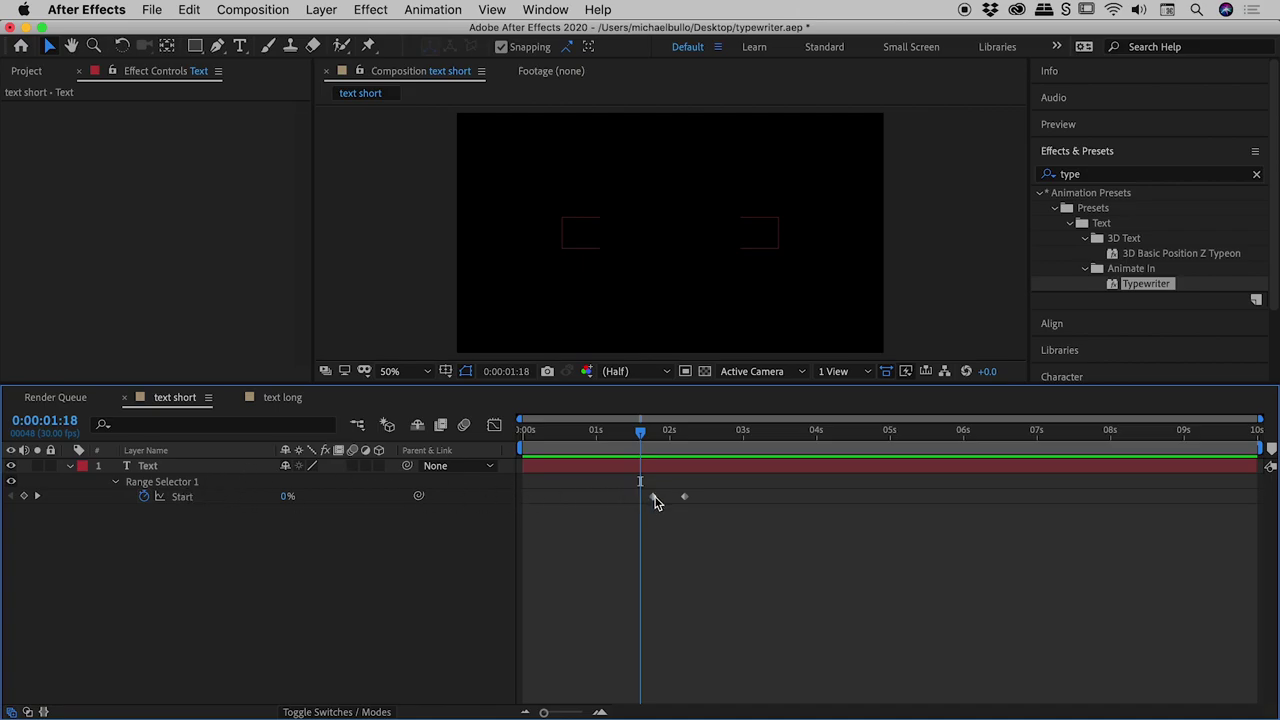
- Spread the Start keyframes to roughly 0.9 and 4.6 seconds and preview the slower reveal
drag(653, 497, 860, 504)
drag(634, 429, 563, 430)
key(space)
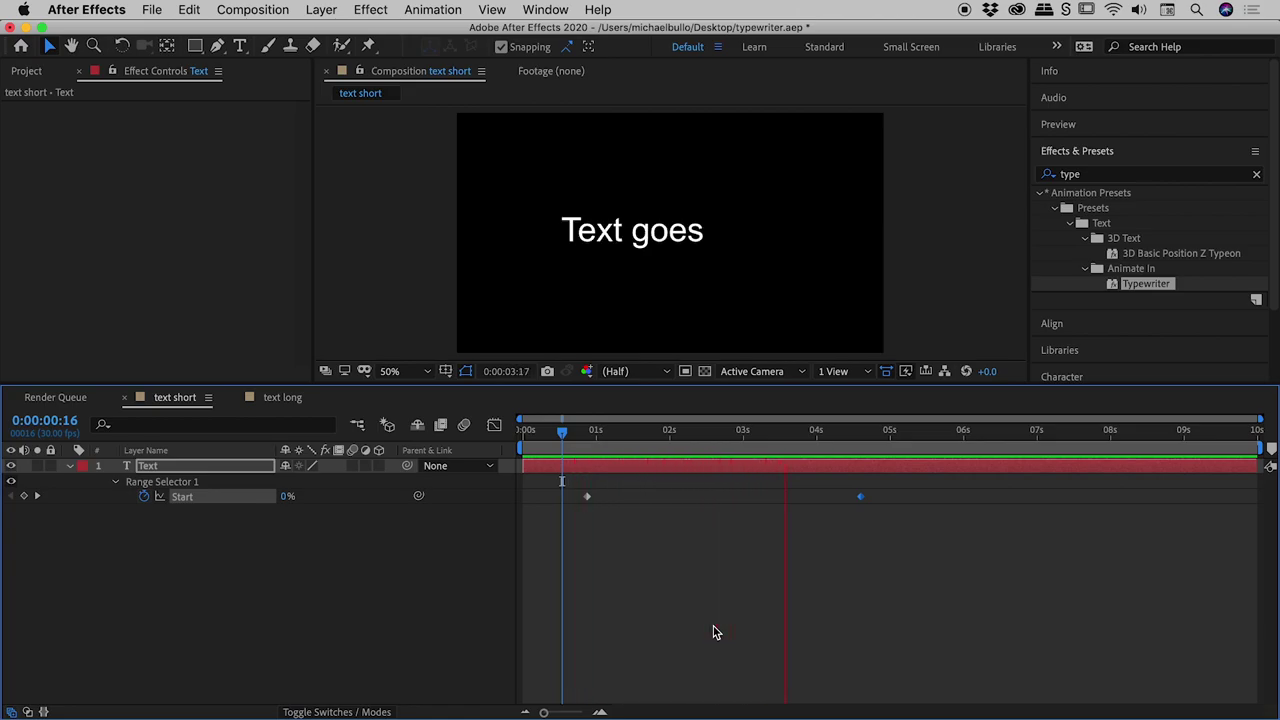
key(space)
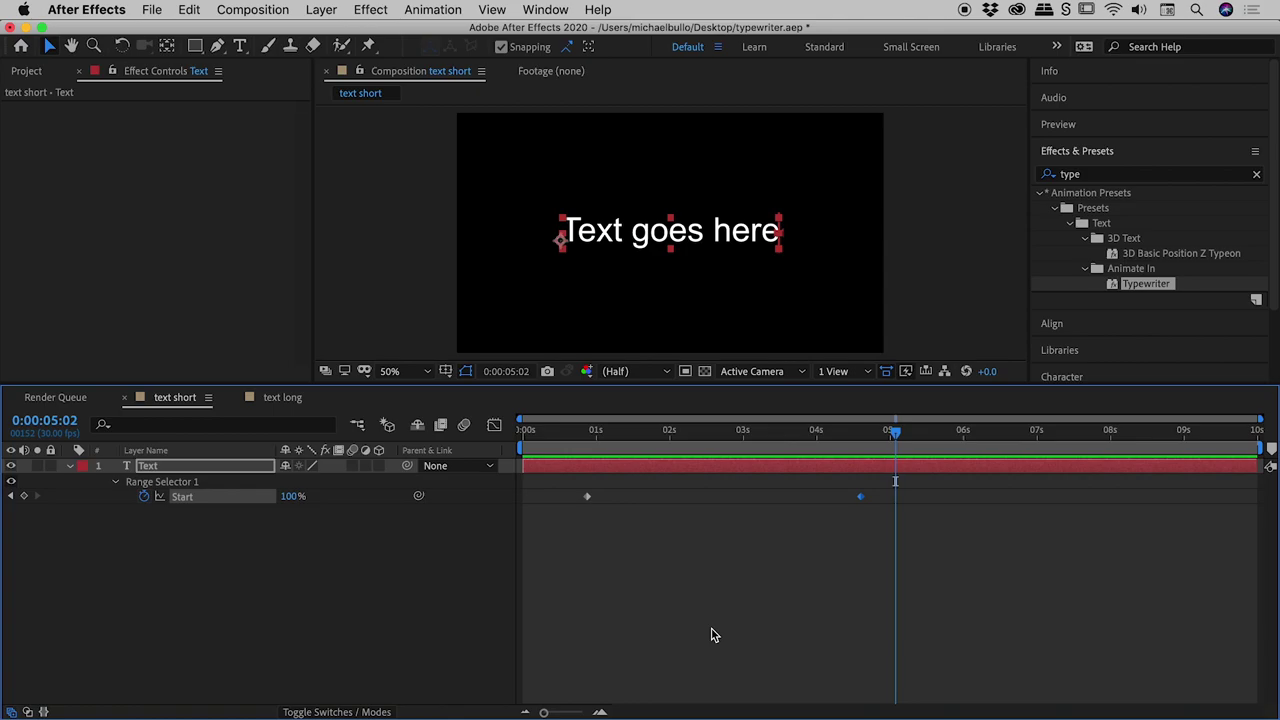
- In the text long composition, drop the Typewriter preset onto the paragraph and preview it typing on
click(281, 398)
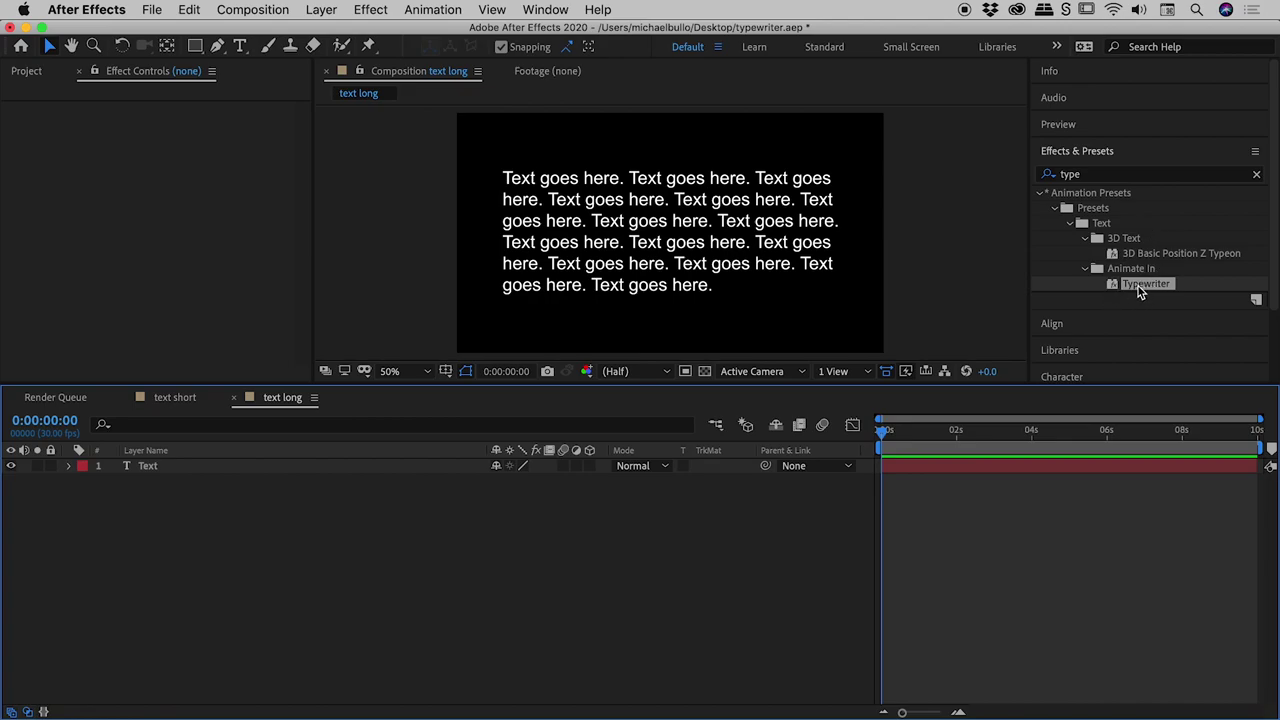
drag(1138, 286, 730, 245)
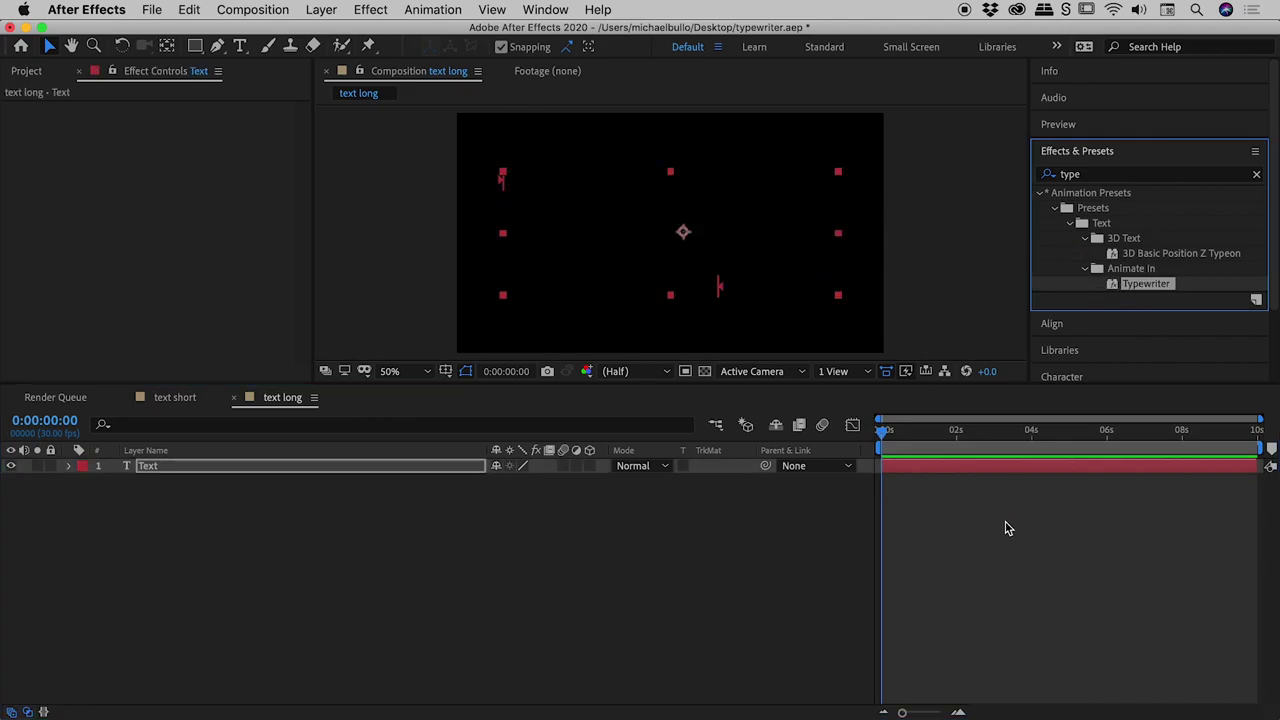
key(space)
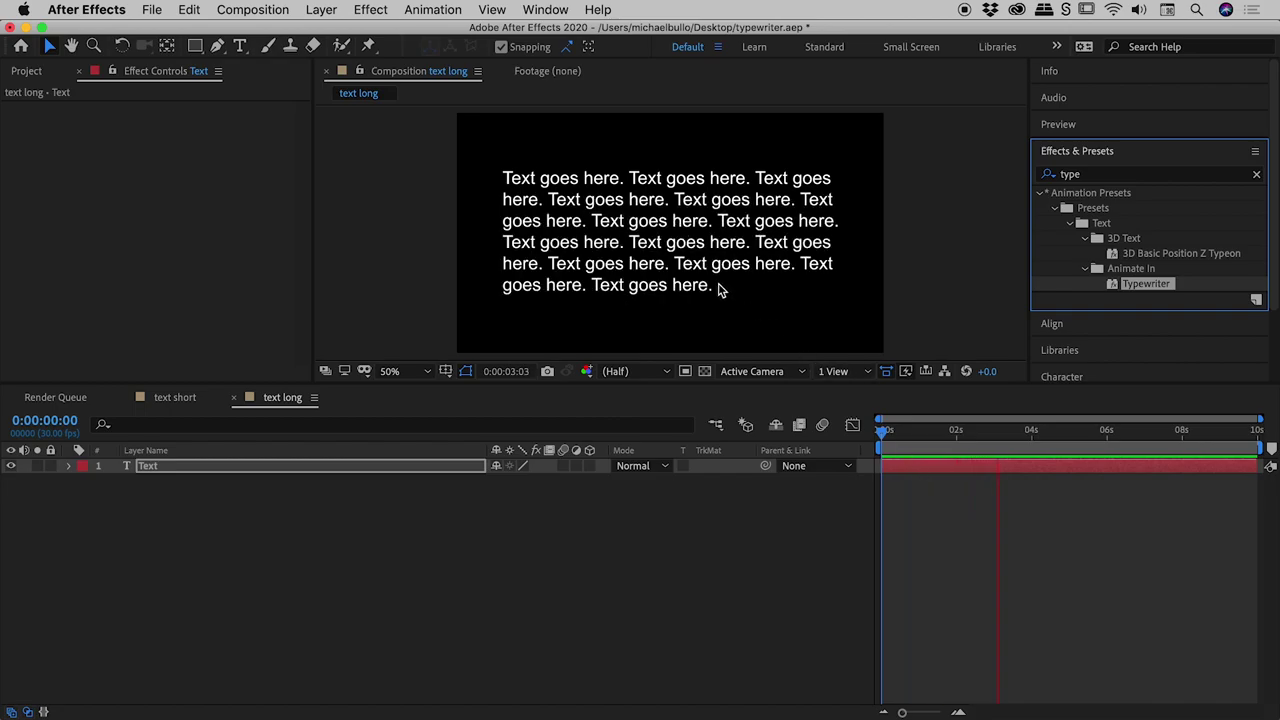
key(space)
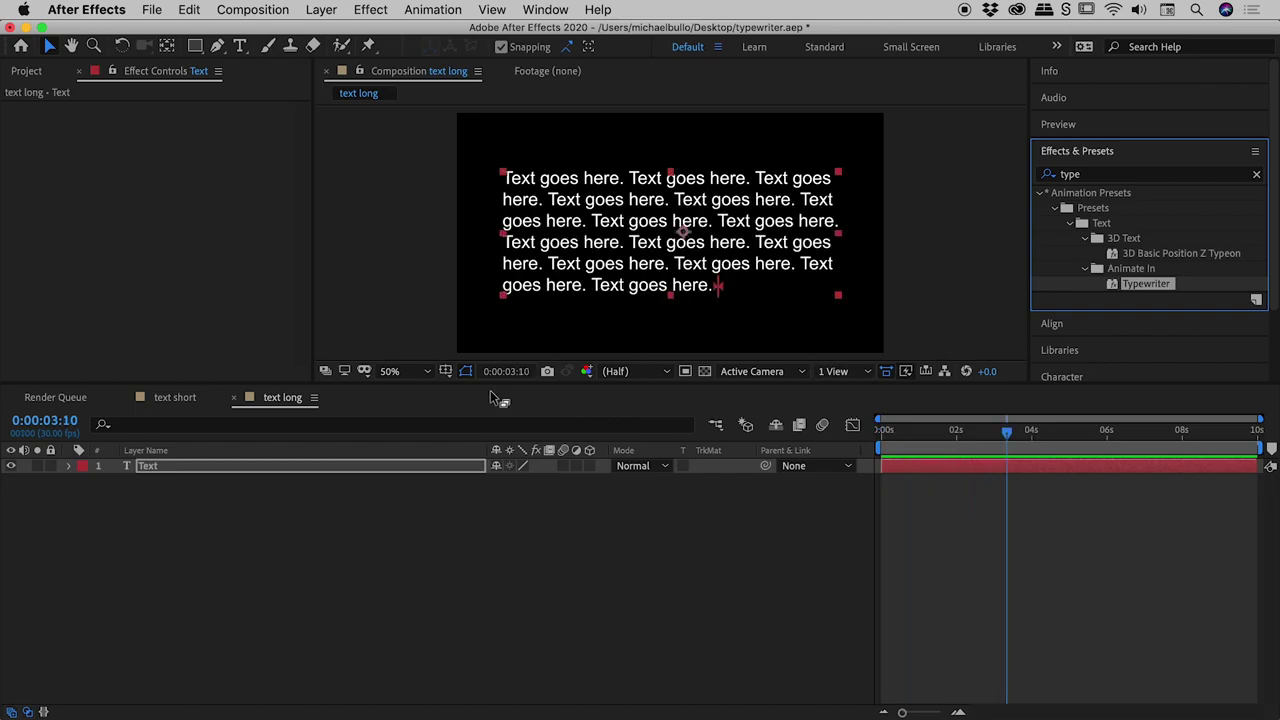
- Drag the long text's last Start keyframe to about 9 seconds, then preview from 0:00
click(295, 549)
key(u)
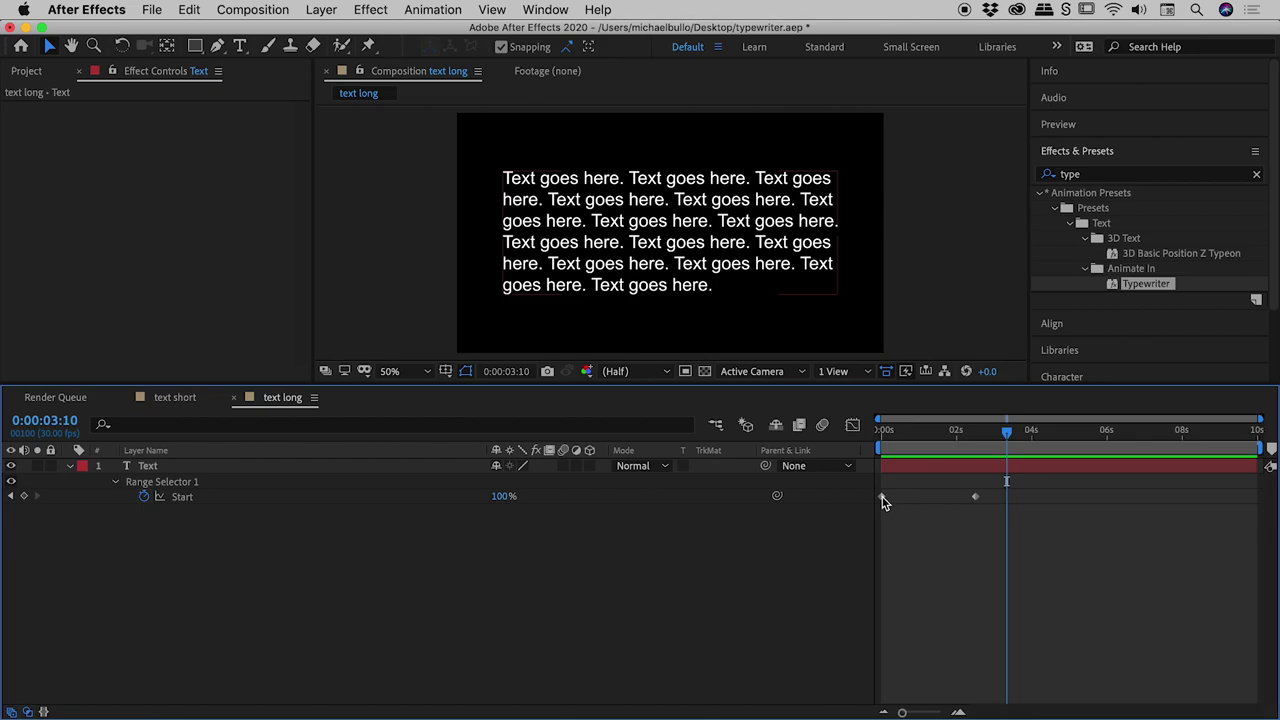
drag(883, 500, 1199, 503)
drag(982, 430, 879, 430)
key(space)
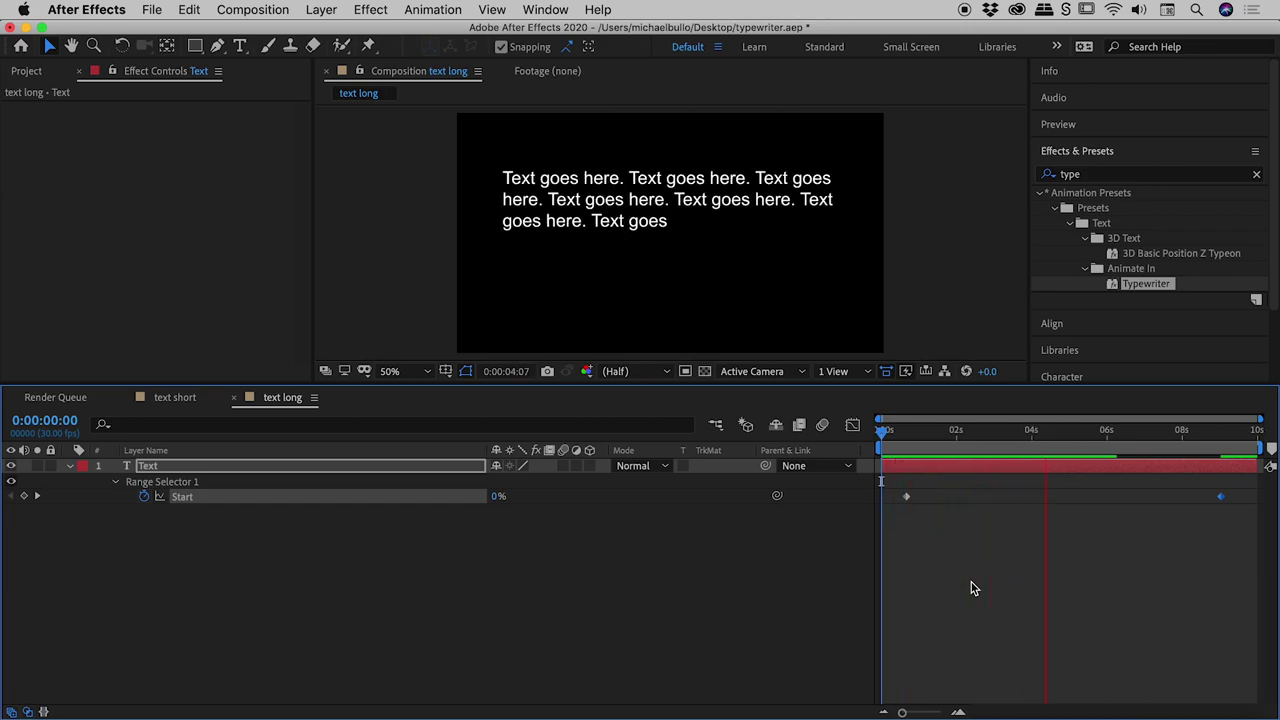
key(space)
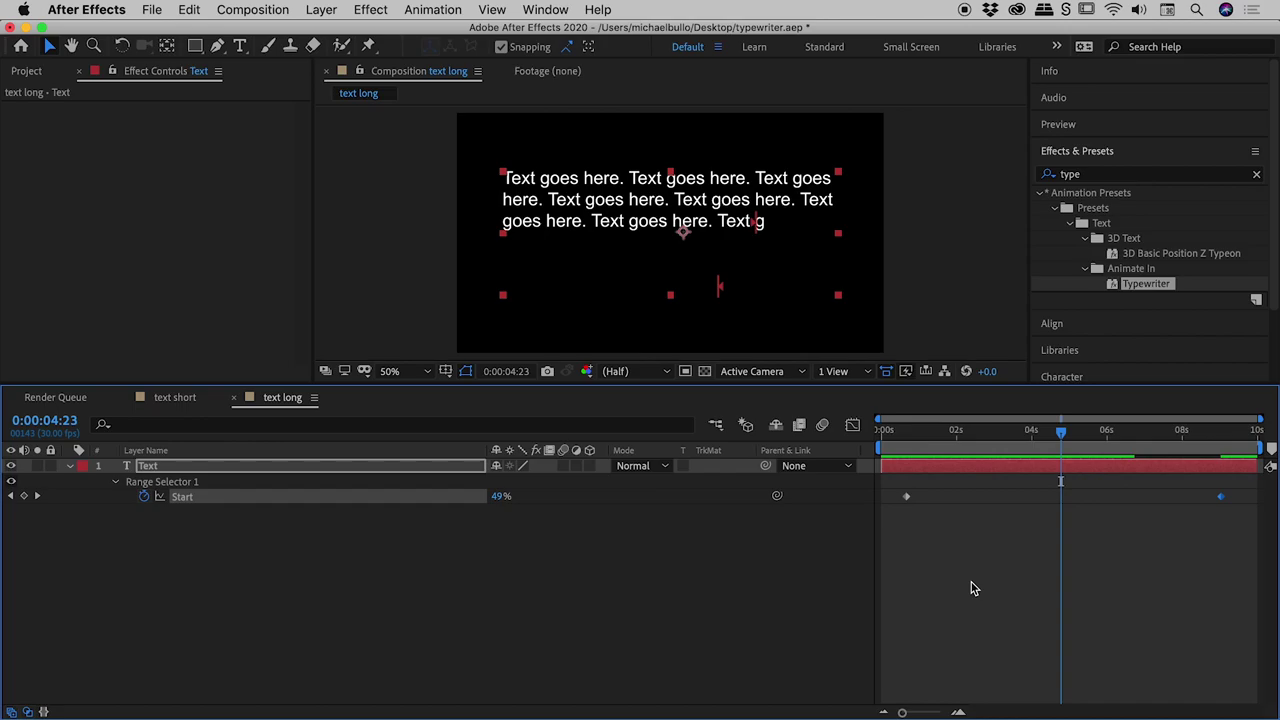